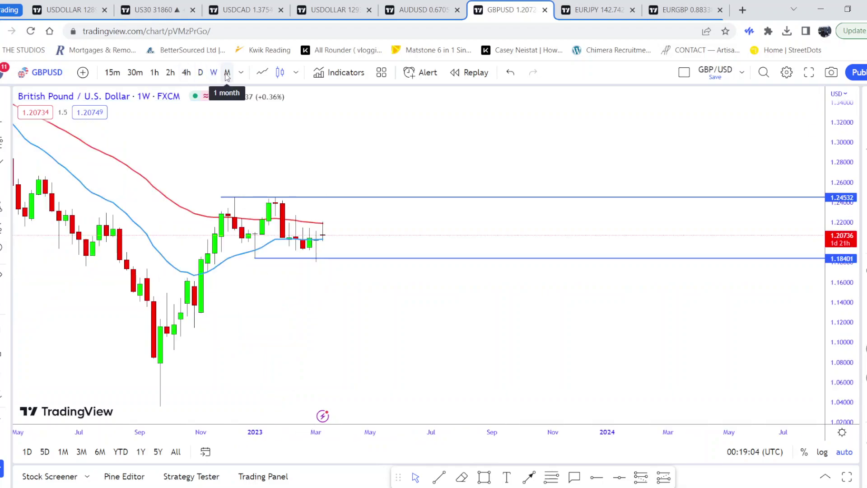
# - View the GBPUSD chart on monthly candles, then return to weekly candles
pyautogui.click(228, 73)
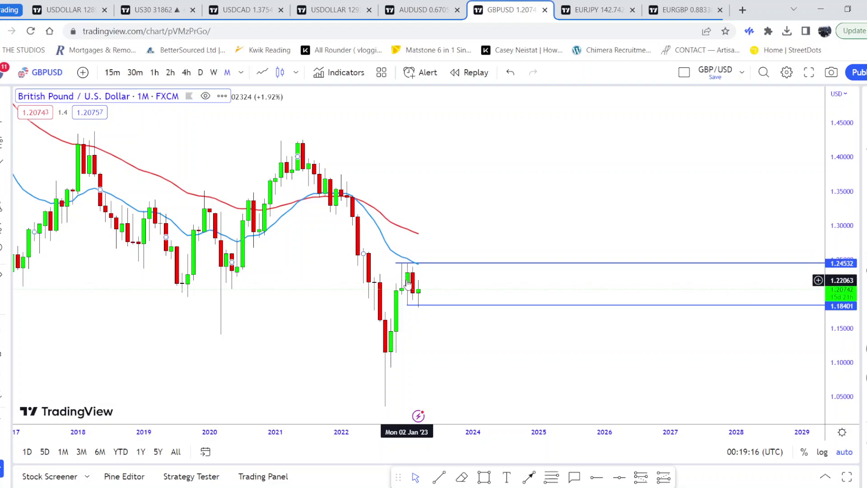
pyautogui.click(214, 72)
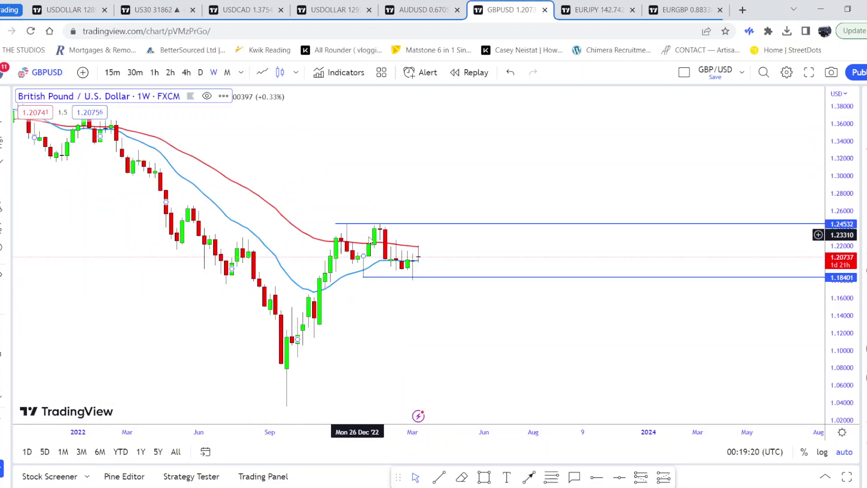
pyautogui.scroll(2, 375, 244)
pyautogui.scroll(6, 587, 307)
pyautogui.scroll(-6, 319, 302)
# - Stretch and pan the weekly chart to centre the recent range, then switch to daily candles
pyautogui.moveTo(829, 354); pyautogui.dragTo(828, 345)
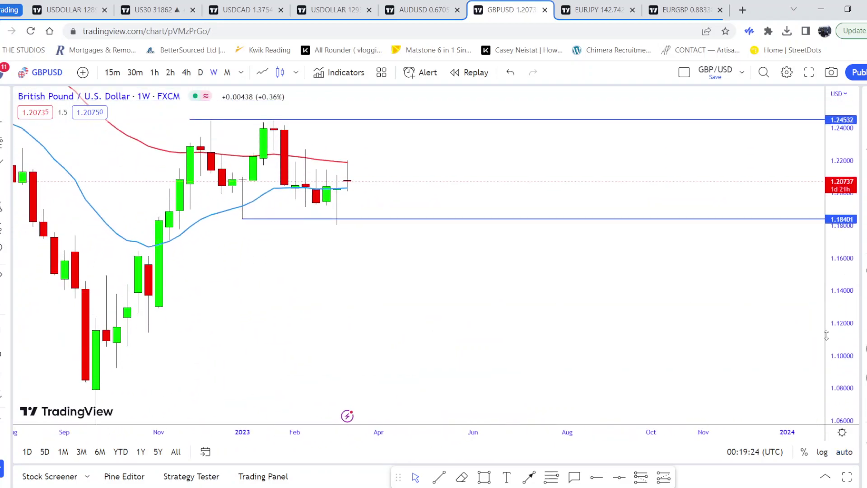
pyautogui.moveTo(617, 271); pyautogui.dragTo(491, 364)
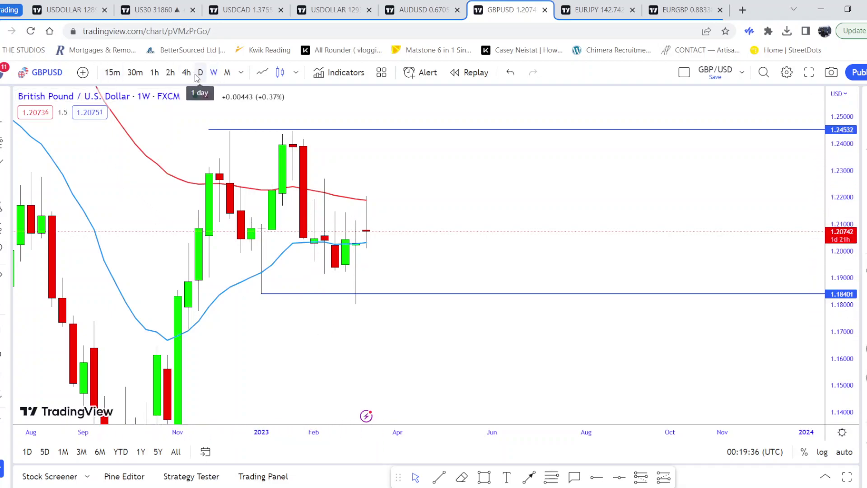
pyautogui.scroll(-2, 325, 204)
pyautogui.moveTo(635, 203); pyautogui.dragTo(616, 297)
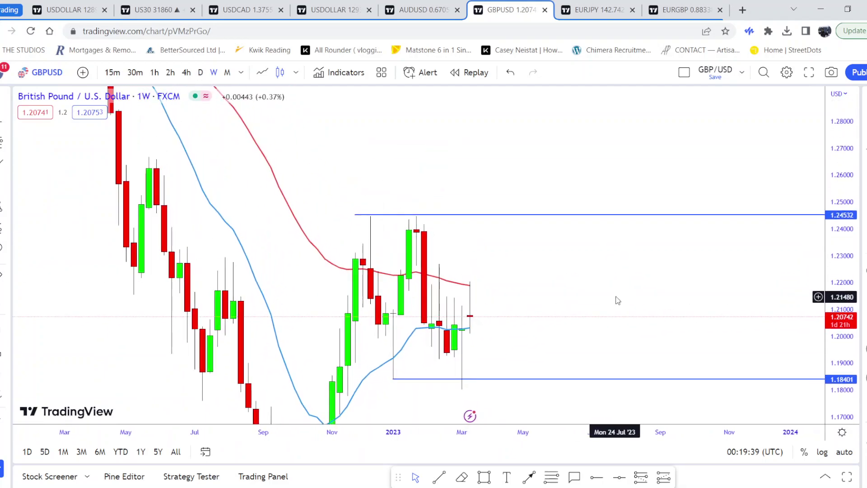
pyautogui.click(201, 74)
# - Lower the top horizontal range line to 1.24477
pyautogui.scroll(-5, 508, 231)
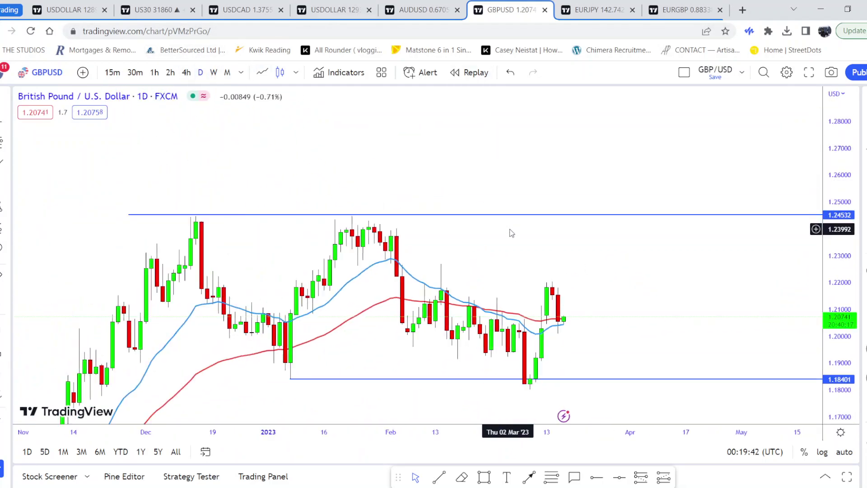
pyautogui.moveTo(368, 215); pyautogui.dragTo(372, 216)
pyautogui.click(567, 169)
pyautogui.moveTo(567, 169); pyautogui.dragTo(442, 139)
# - Compare weekly and daily candles, then pan to show December to February
pyautogui.click(214, 74)
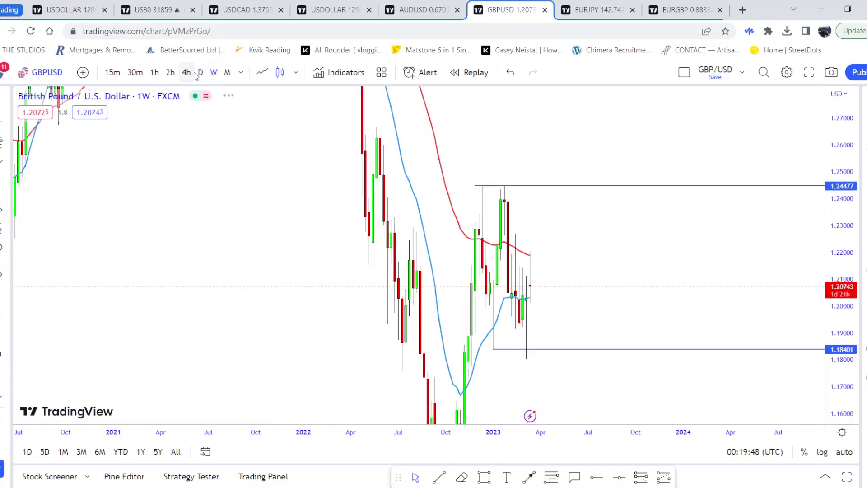
pyautogui.click(200, 72)
pyautogui.moveTo(623, 289); pyautogui.dragTo(401, 351)
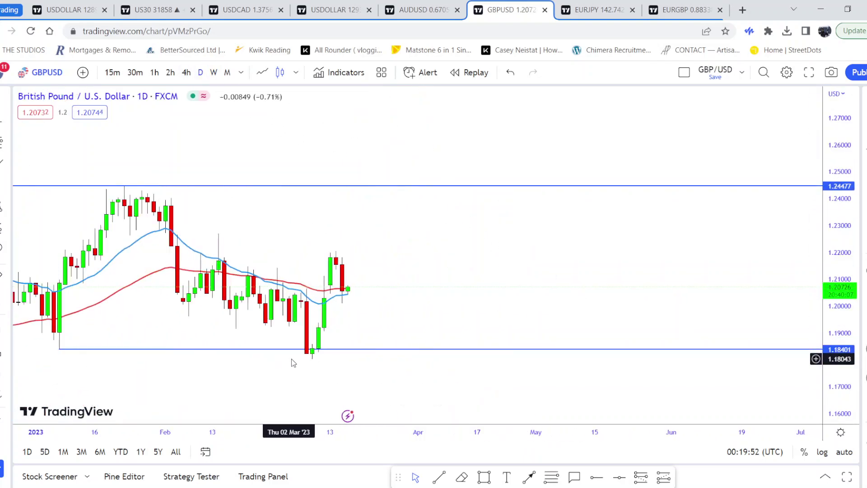
pyautogui.moveTo(244, 235); pyautogui.dragTo(417, 226)
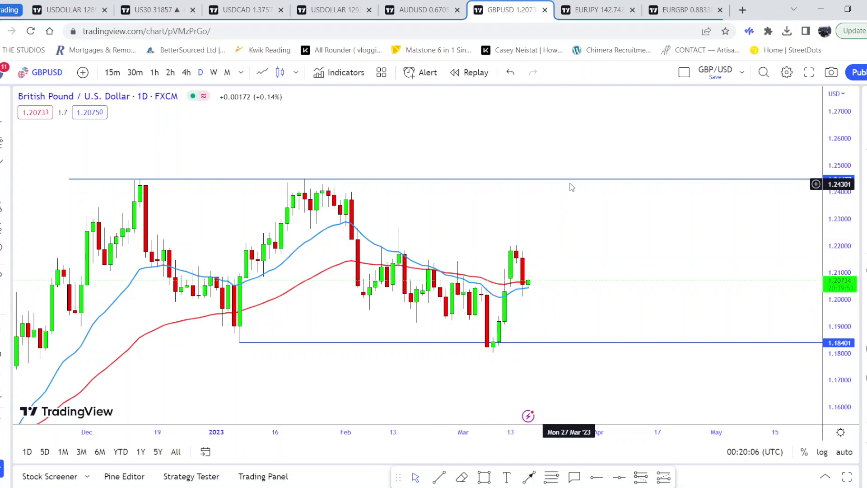
# - Fit both range lines in view and draw a light-blue rectangle support zone just above 1.20
pyautogui.scroll(3, 441, 284)
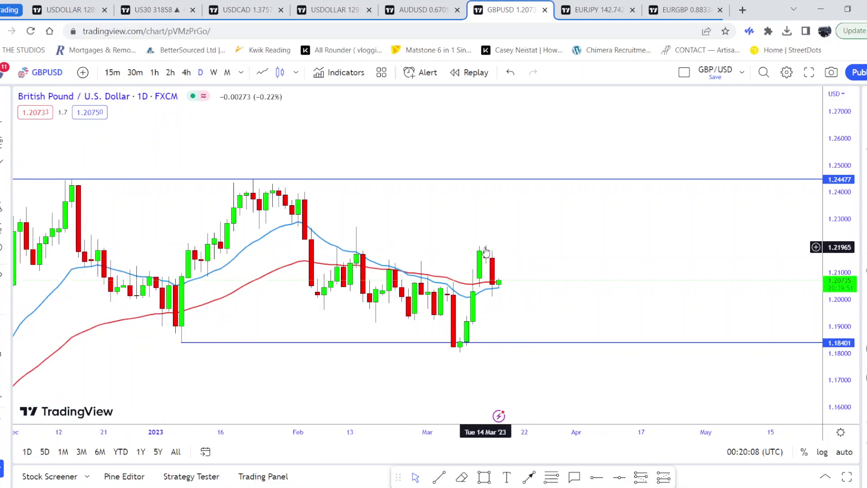
pyautogui.moveTo(839, 362); pyautogui.dragTo(791, 205)
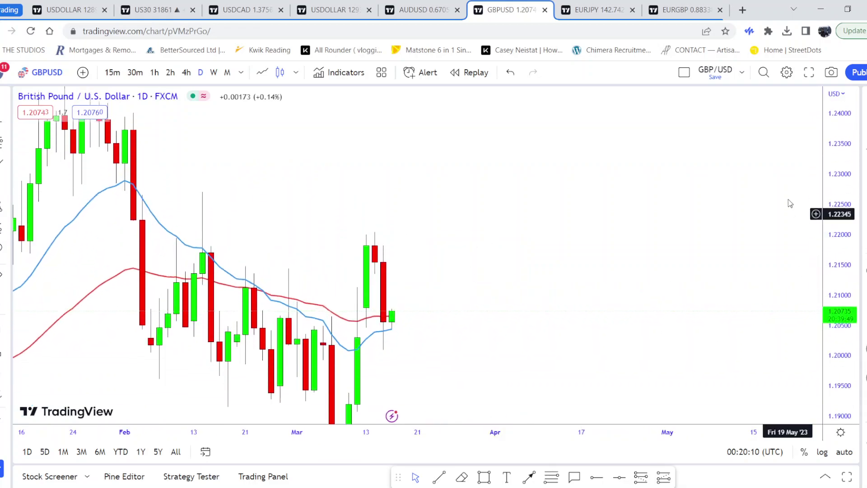
pyautogui.scroll(-2, 608, 246)
pyautogui.moveTo(582, 281); pyautogui.dragTo(513, 238)
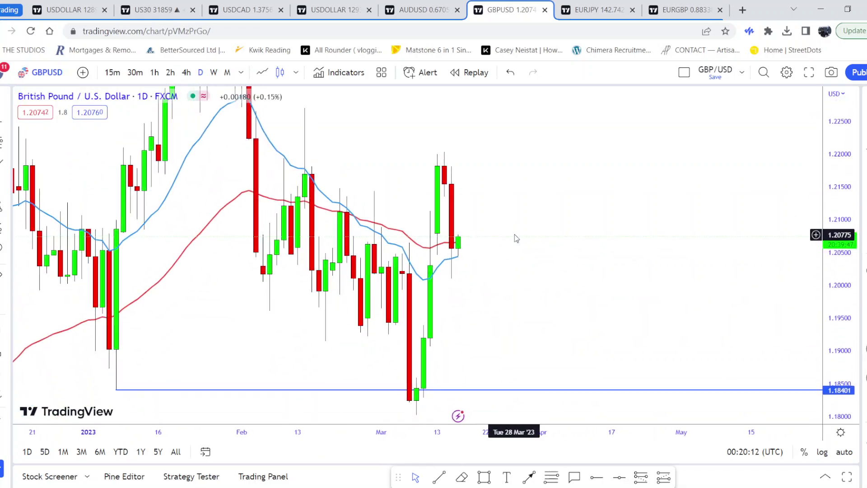
pyautogui.moveTo(836, 276); pyautogui.dragTo(835, 312)
pyautogui.moveTo(469, 310); pyautogui.dragTo(446, 312)
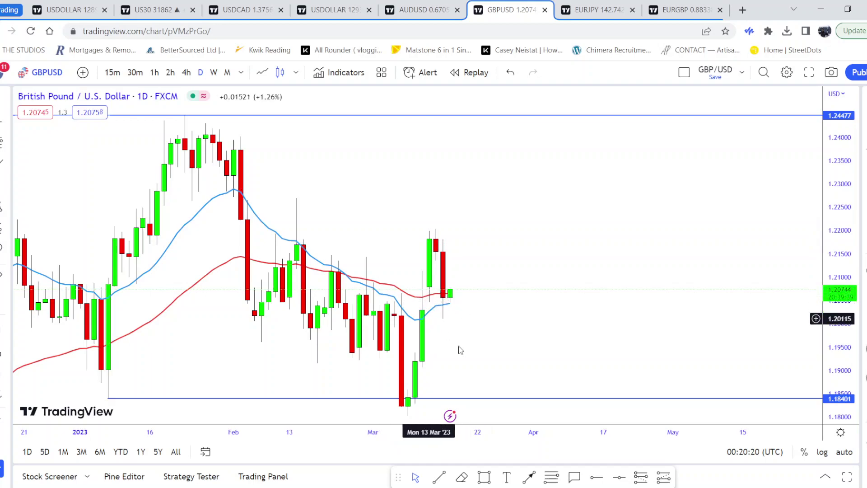
pyautogui.moveTo(387, 297); pyautogui.dragTo(521, 314)
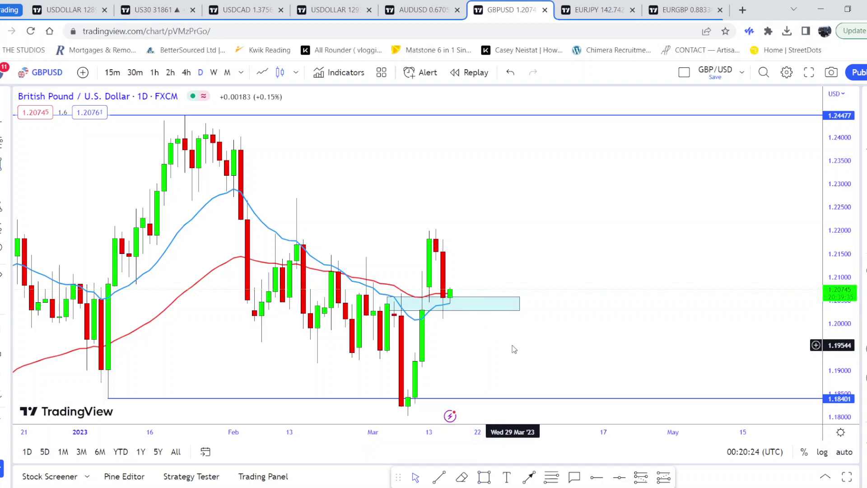
# - Deselect the zone and view GBPUSD on 4-hour candles with space on the right
pyautogui.click(466, 331)
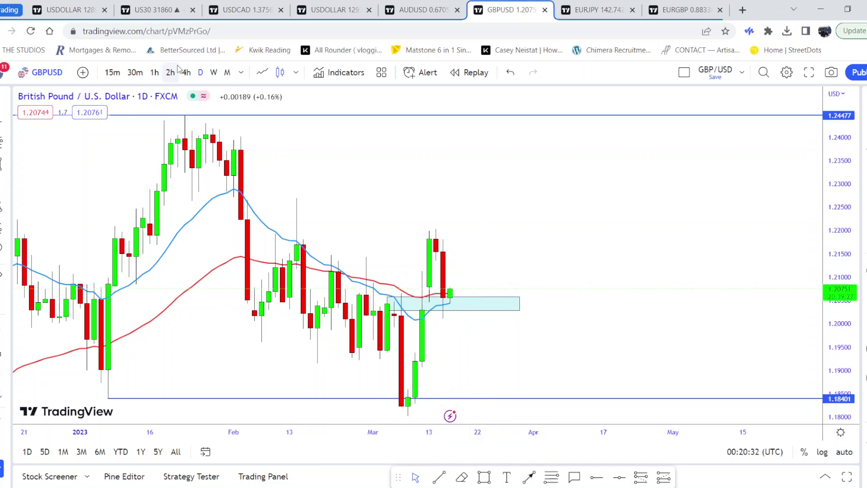
pyautogui.click(186, 72)
pyautogui.scroll(-3, 533, 273)
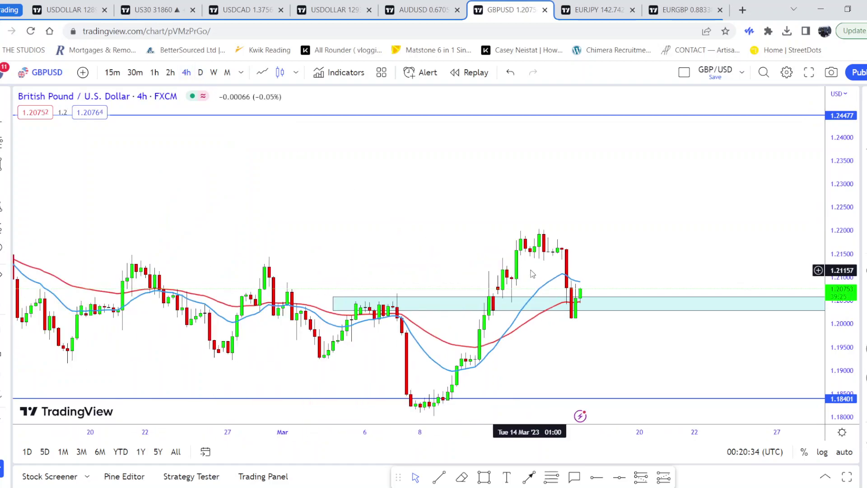
pyautogui.moveTo(709, 339); pyautogui.dragTo(625, 326)
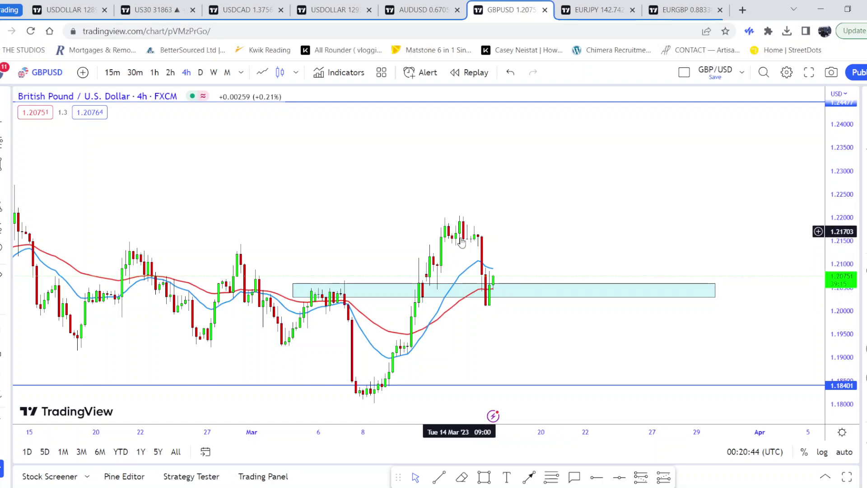
pyautogui.scroll(-2, 461, 244)
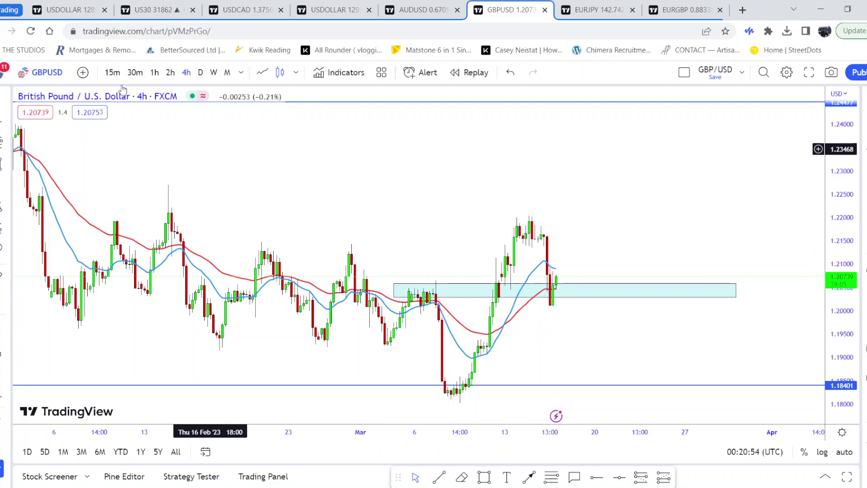
# - Review the support zone on 2-hour candles with a stretched price scale
pyautogui.click(171, 73)
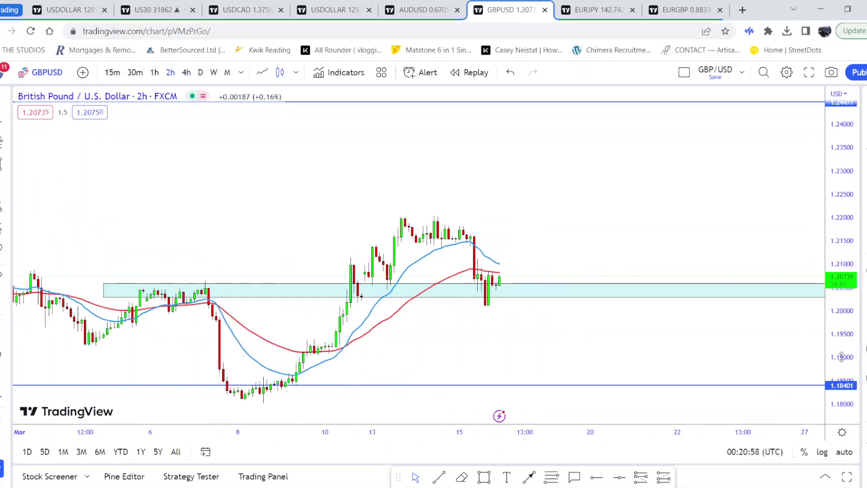
pyautogui.moveTo(842, 357); pyautogui.dragTo(843, 360)
pyautogui.moveTo(459, 180); pyautogui.dragTo(475, 209)
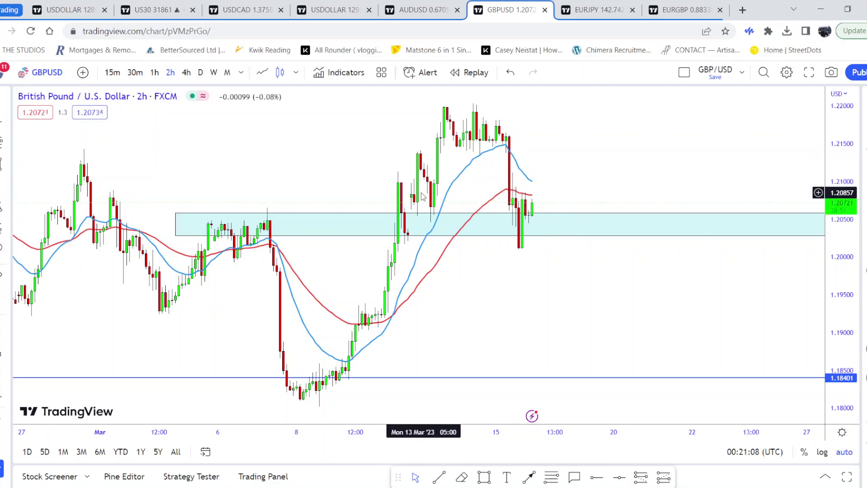
# - Review the zone on 1-hour candles, then switch to the USDOLLAR Dollar Index tab
pyautogui.click(155, 72)
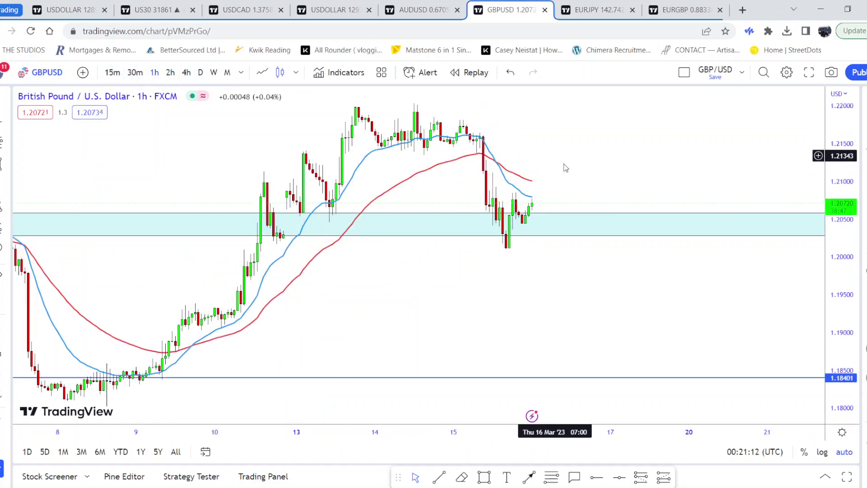
pyautogui.scroll(-2, 575, 173)
pyautogui.moveTo(614, 222); pyautogui.dragTo(598, 221)
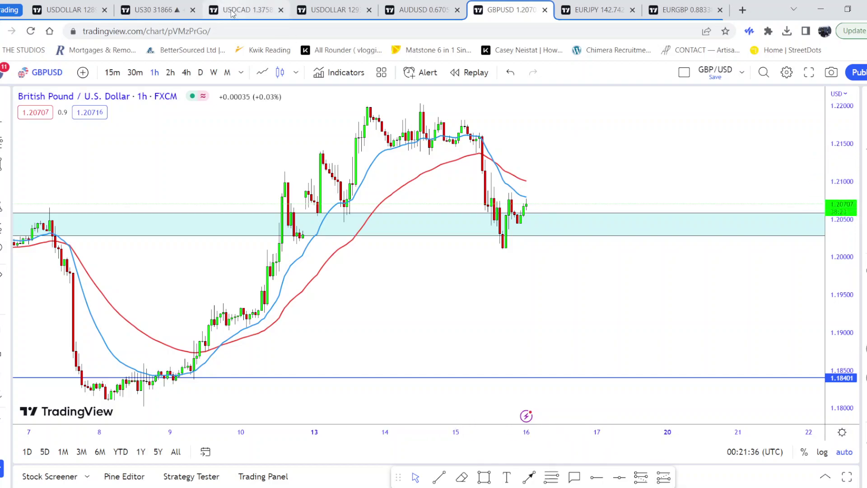
pyautogui.click(334, 11)
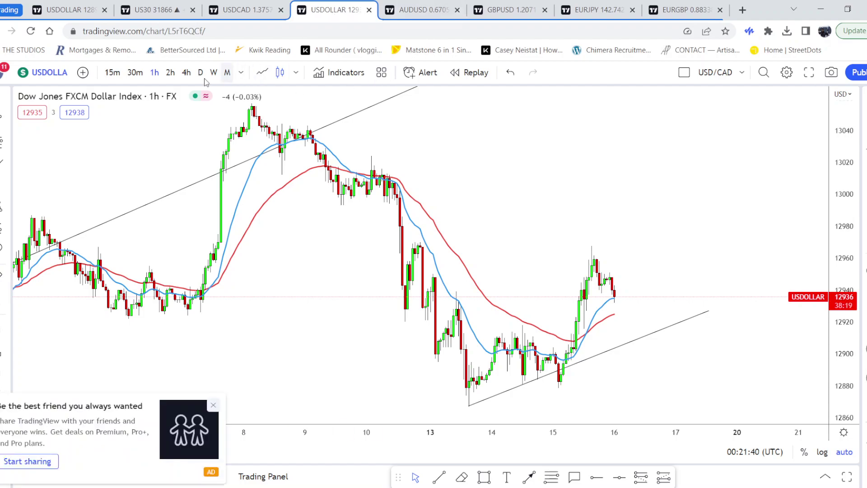
# - View the Dollar Index on daily then weekly candles, zoomed and panned toward mid-chart
pyautogui.click(200, 73)
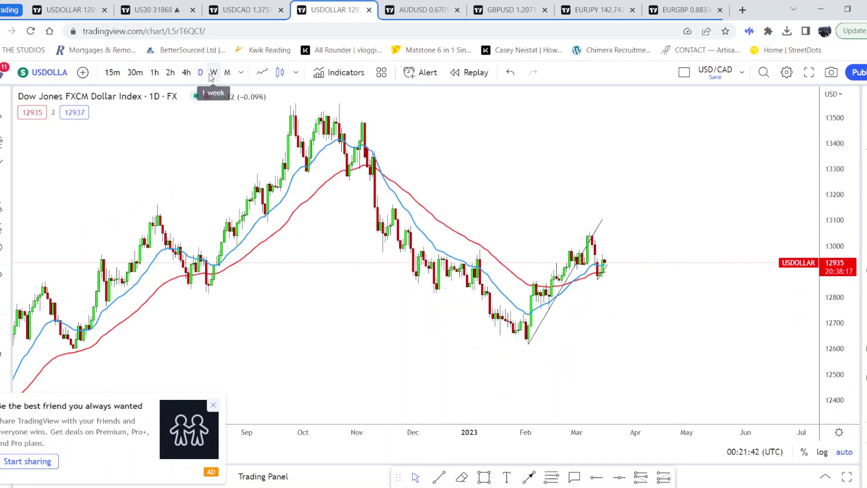
pyautogui.click(214, 73)
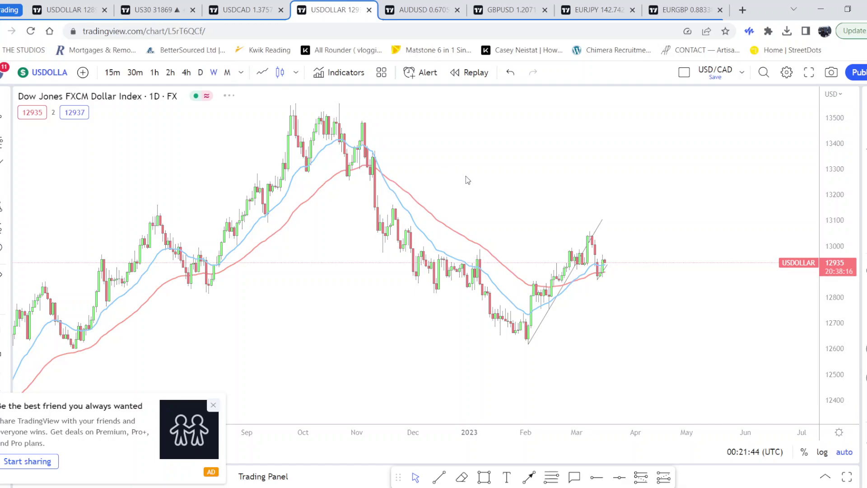
pyautogui.scroll(5, 470, 177)
pyautogui.scroll(2, 466, 195)
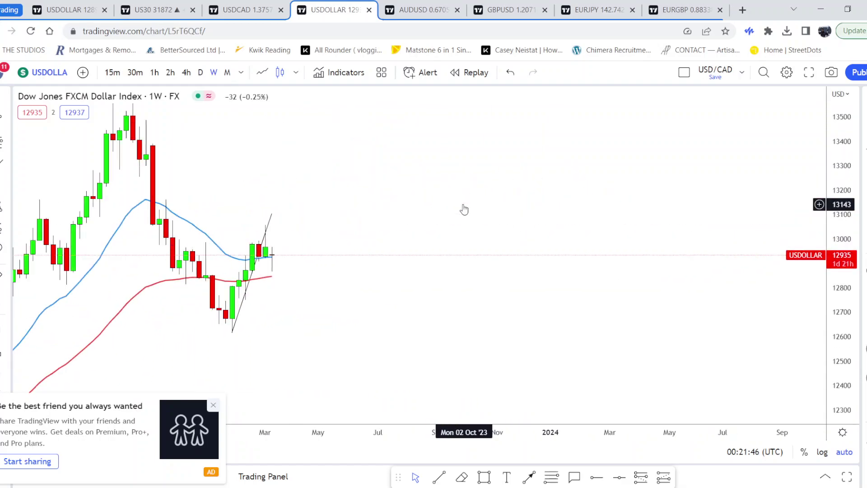
pyautogui.moveTo(284, 230); pyautogui.dragTo(377, 234)
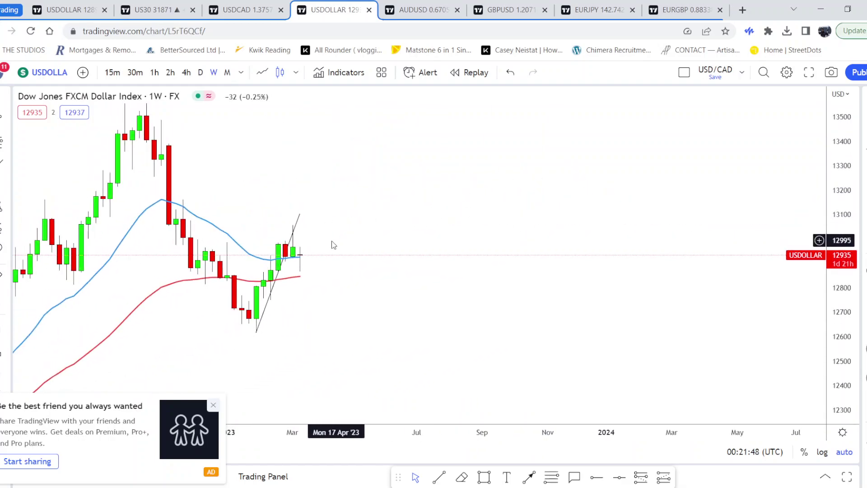
# - Delete the weekly trend line, return to daily candles, and click the referral ad
pyautogui.click(293, 238)
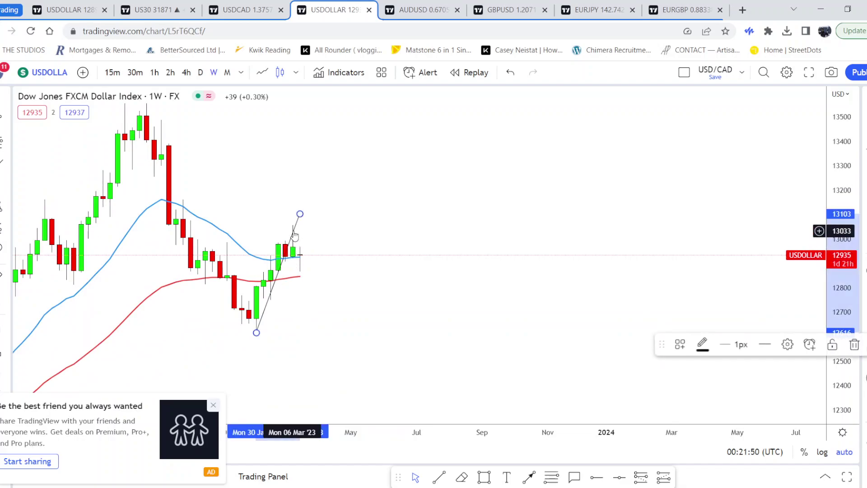
pyautogui.press('Delete')
pyautogui.scroll(-2, 293, 235)
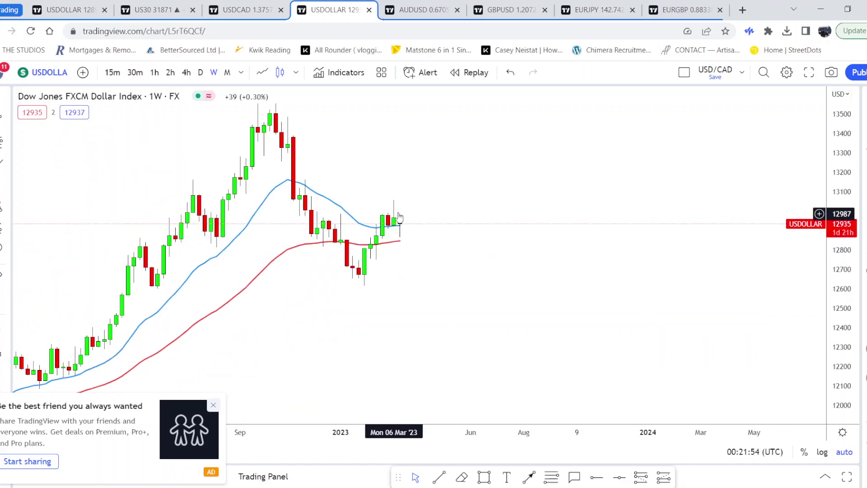
pyautogui.click(205, 74)
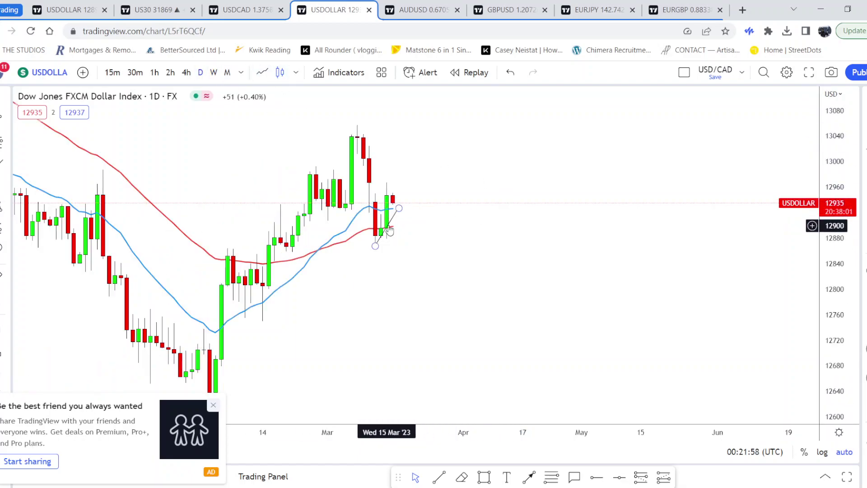
pyautogui.scroll(2, 390, 230)
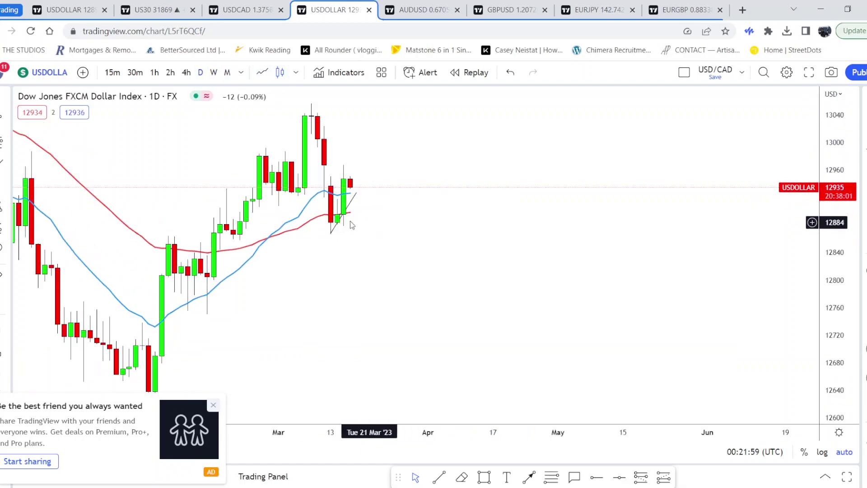
pyautogui.click(207, 408)
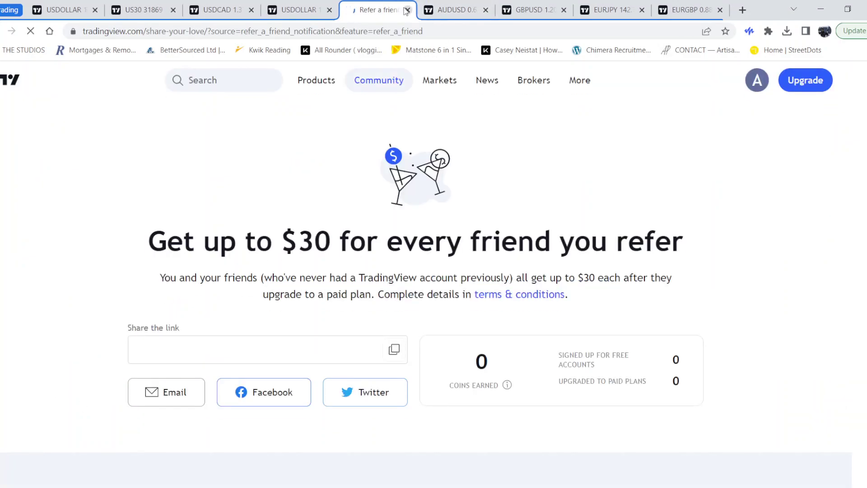
# - Close the Refer a friend tab, the referral ad and the Go ad-free popup
pyautogui.click(407, 9)
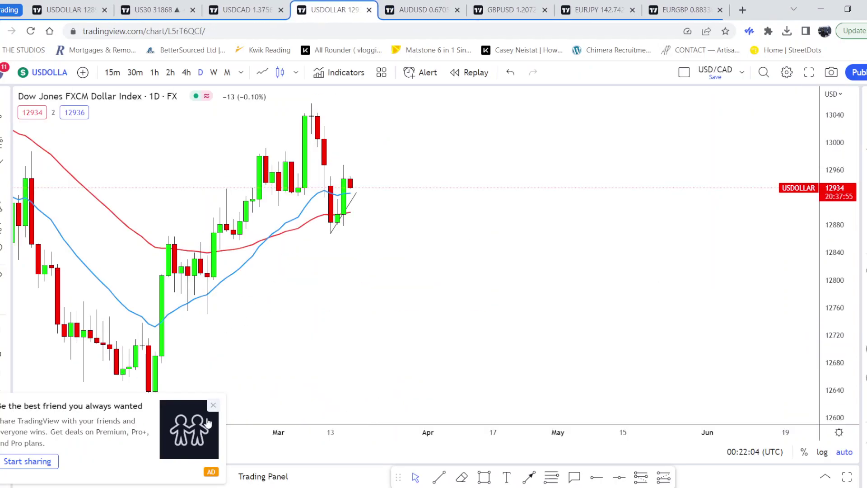
pyautogui.click(213, 405)
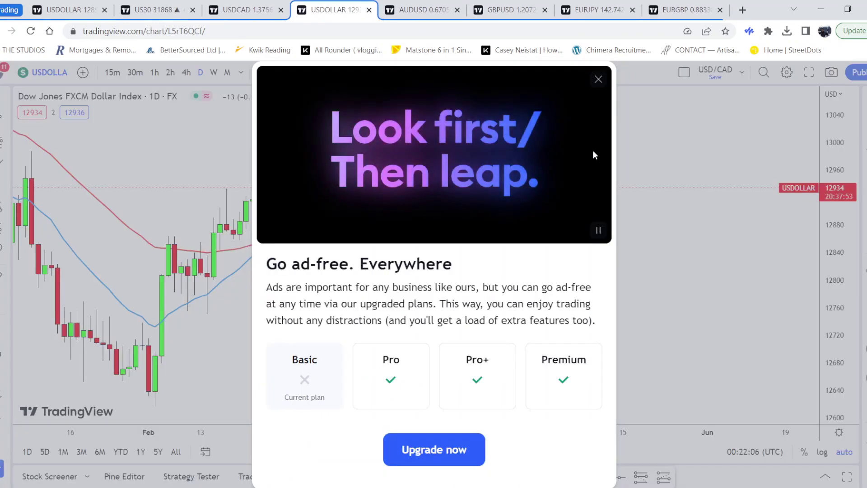
pyautogui.click(599, 79)
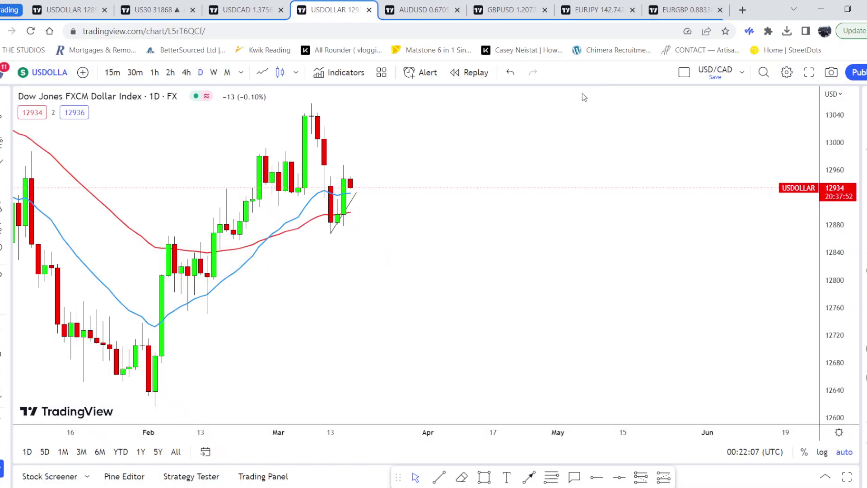
# - Remove the remaining trend line from the Dollar Index chart via Remove objects
pyautogui.click(2, 427)
pyautogui.click(61, 418)
pyautogui.scroll(3, 184, 298)
# - Shift the daily candles, then review the Dollar Index on 4h, 2h and 1h candles
pyautogui.moveTo(184, 300); pyautogui.dragTo(293, 206)
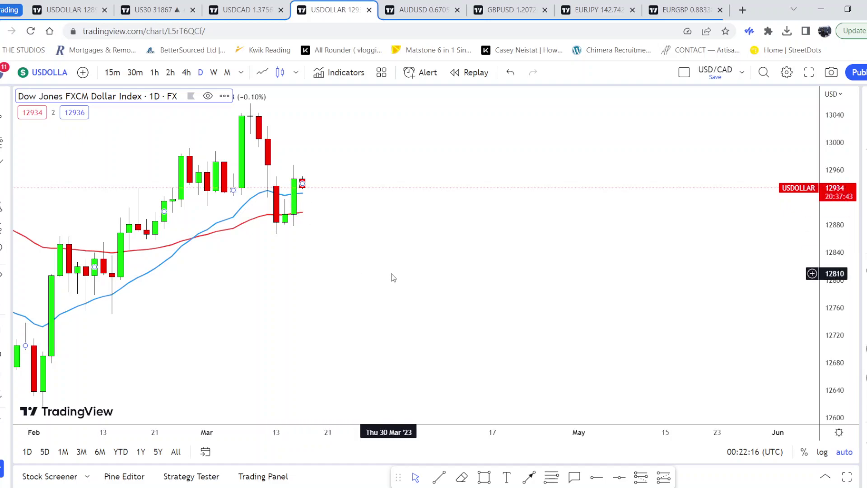
pyautogui.scroll(-2, 332, 246)
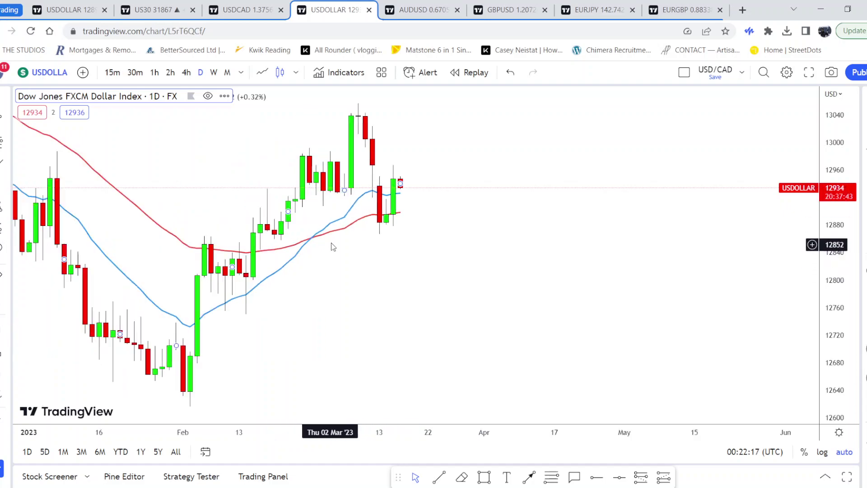
pyautogui.click(186, 72)
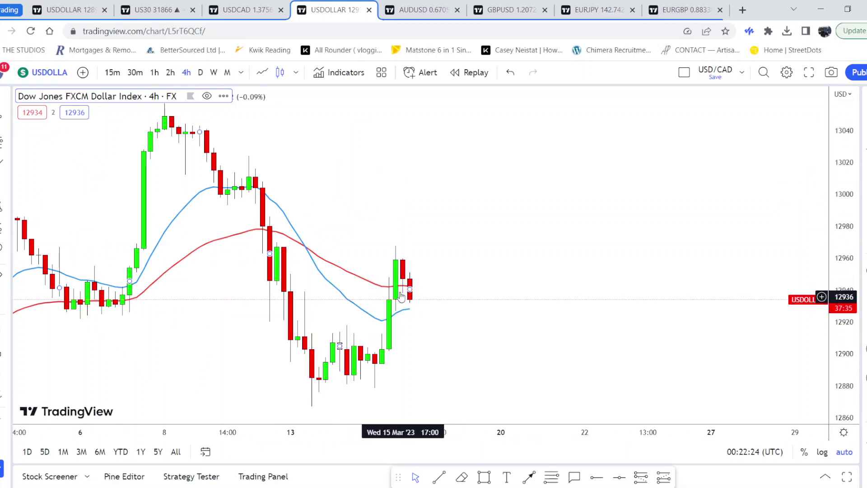
pyautogui.click(171, 73)
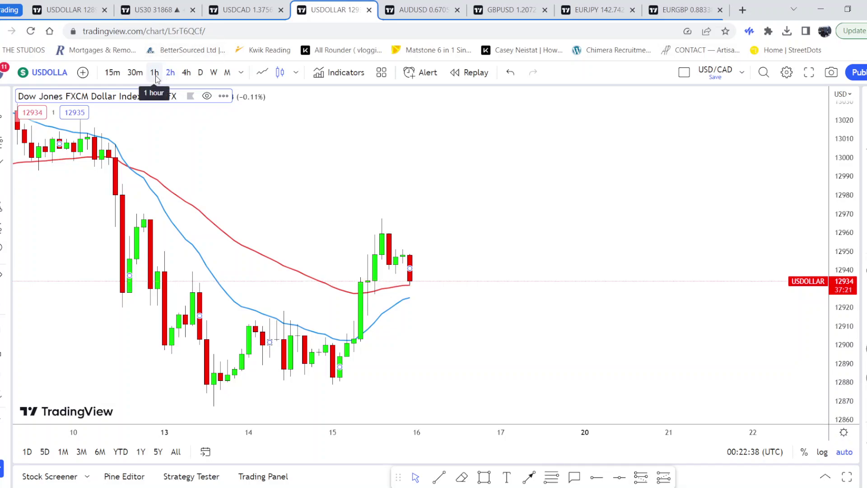
pyautogui.click(156, 76)
# - Centre the latest hourly candles, cycle through 2h, 4h and 2h, ending on 1h
pyautogui.scroll(-5, 216, 136)
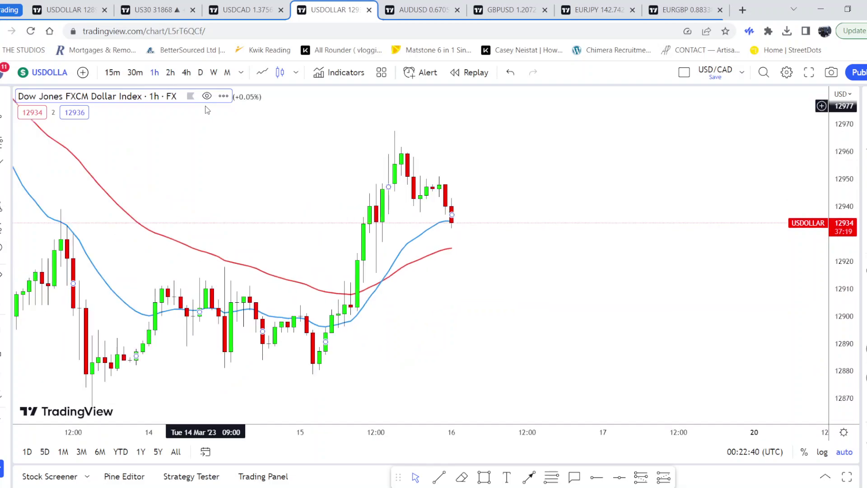
pyautogui.moveTo(700, 257); pyautogui.dragTo(502, 240)
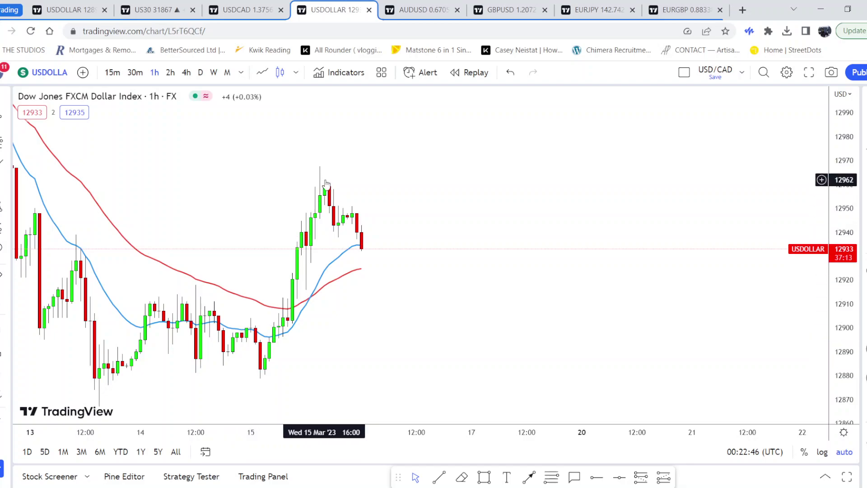
pyautogui.click(171, 73)
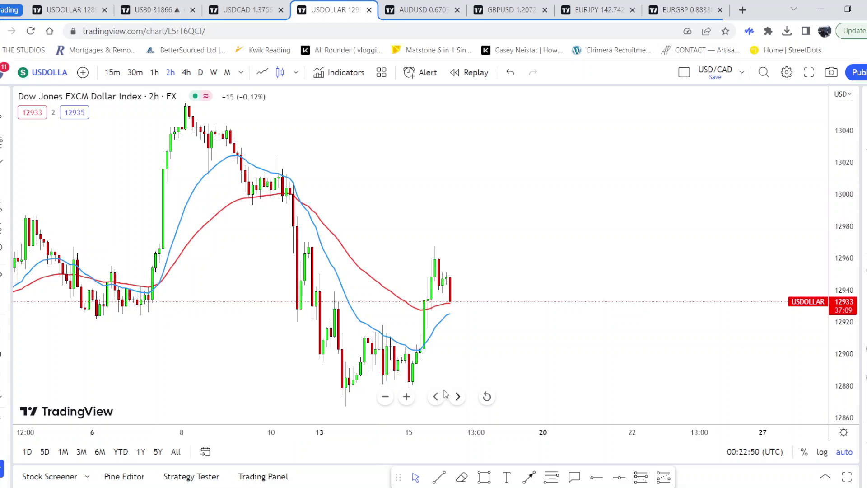
pyautogui.click(457, 396)
pyautogui.click(187, 72)
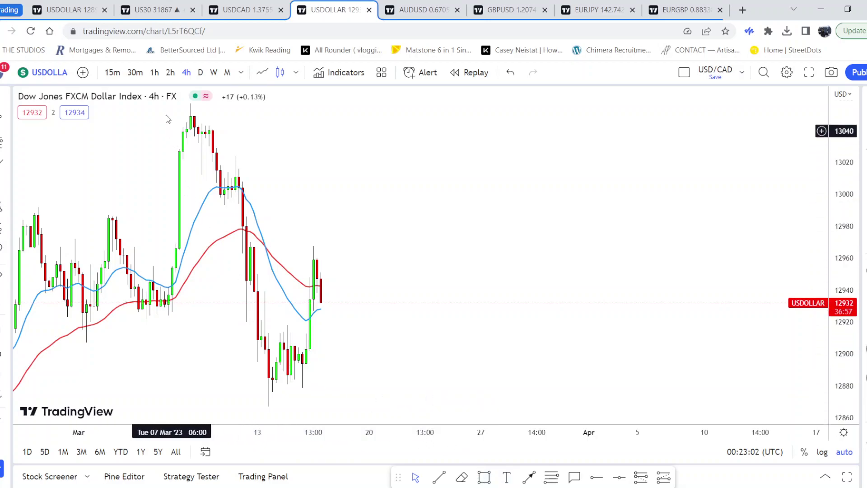
pyautogui.click(168, 72)
pyautogui.click(154, 72)
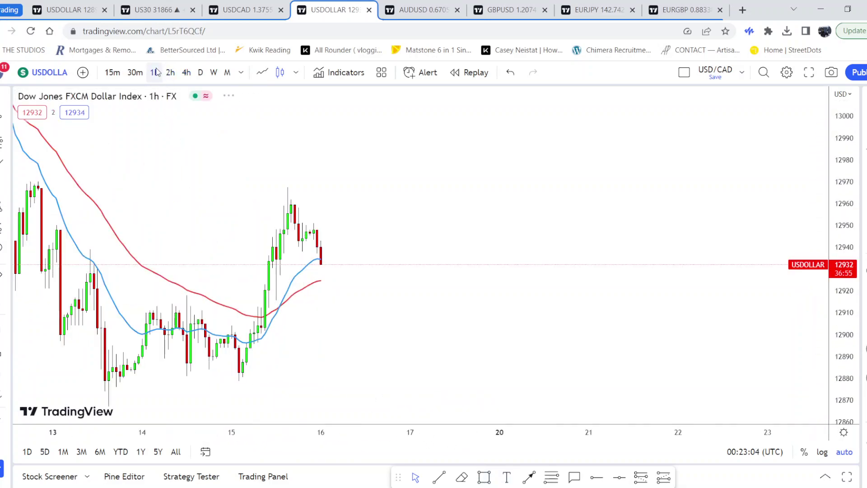